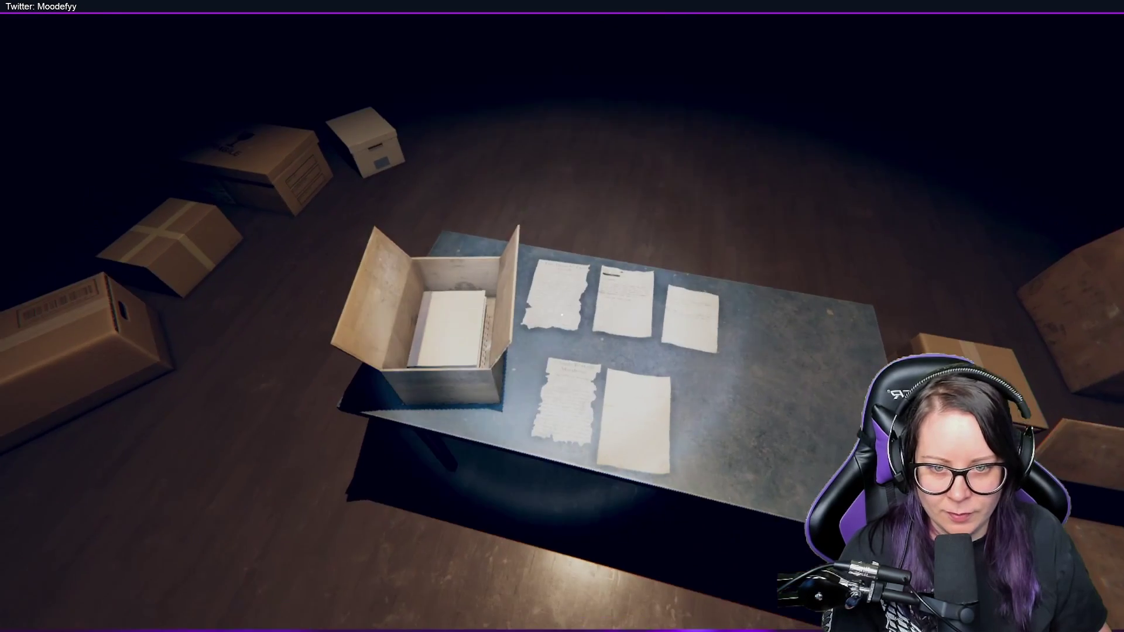
left_click(562, 316)
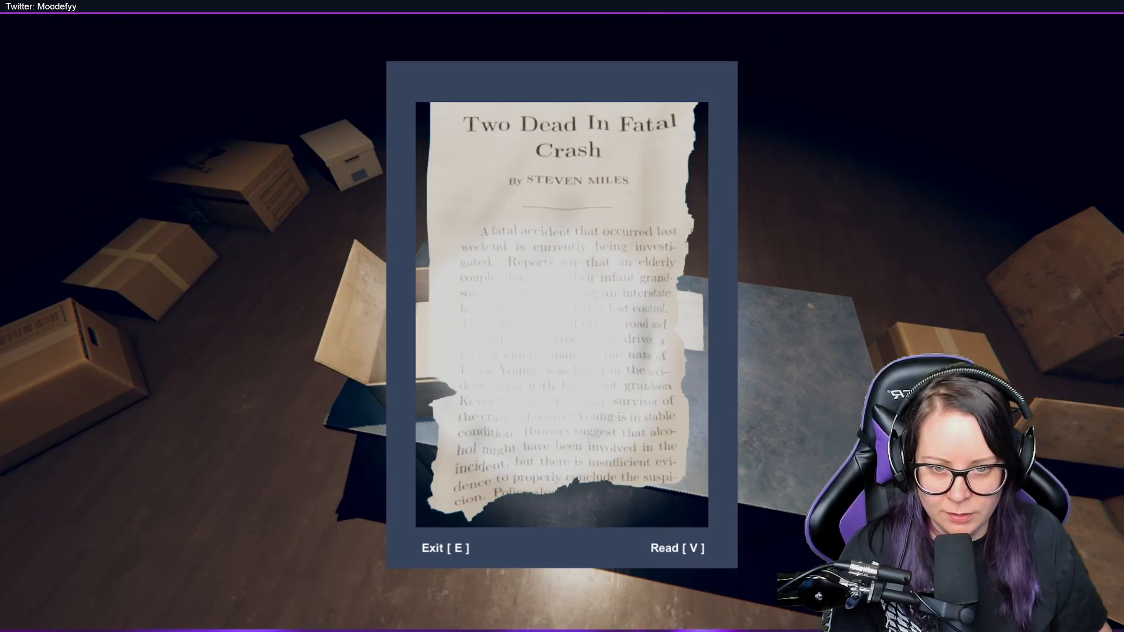
key("v")
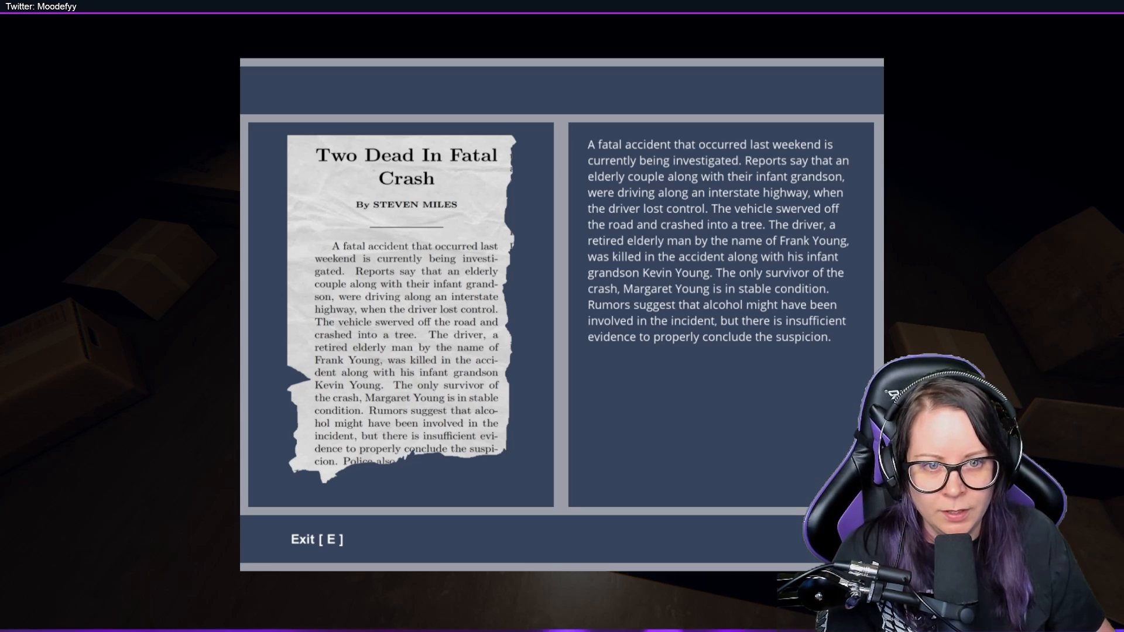
key("v")
key("e")
left_click(562, 316)
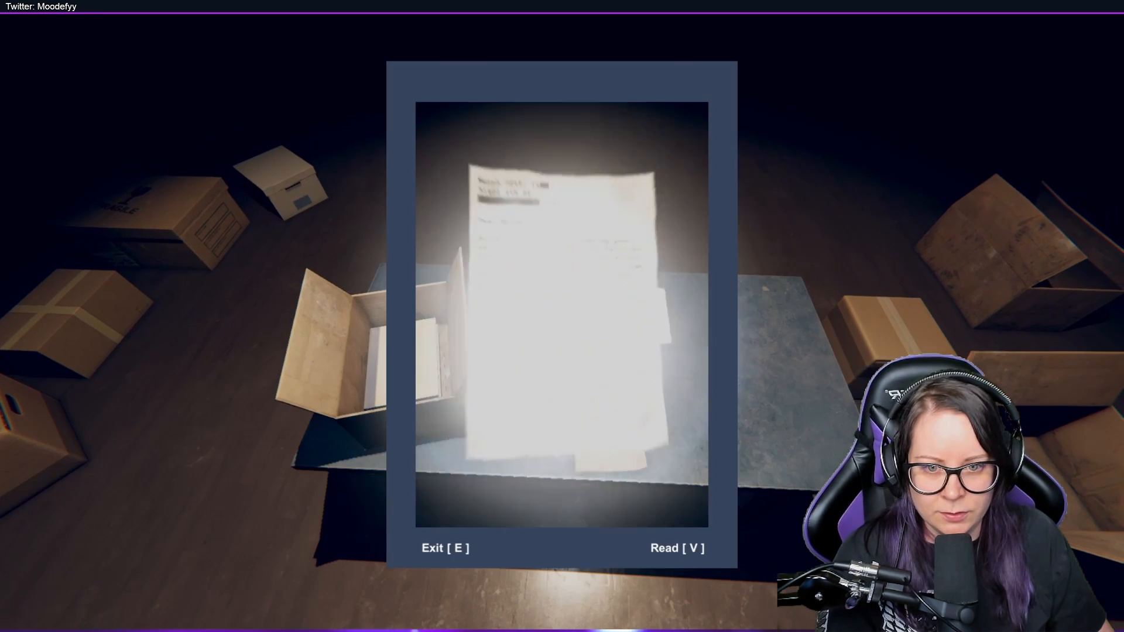
key("e")
left_click(562, 316)
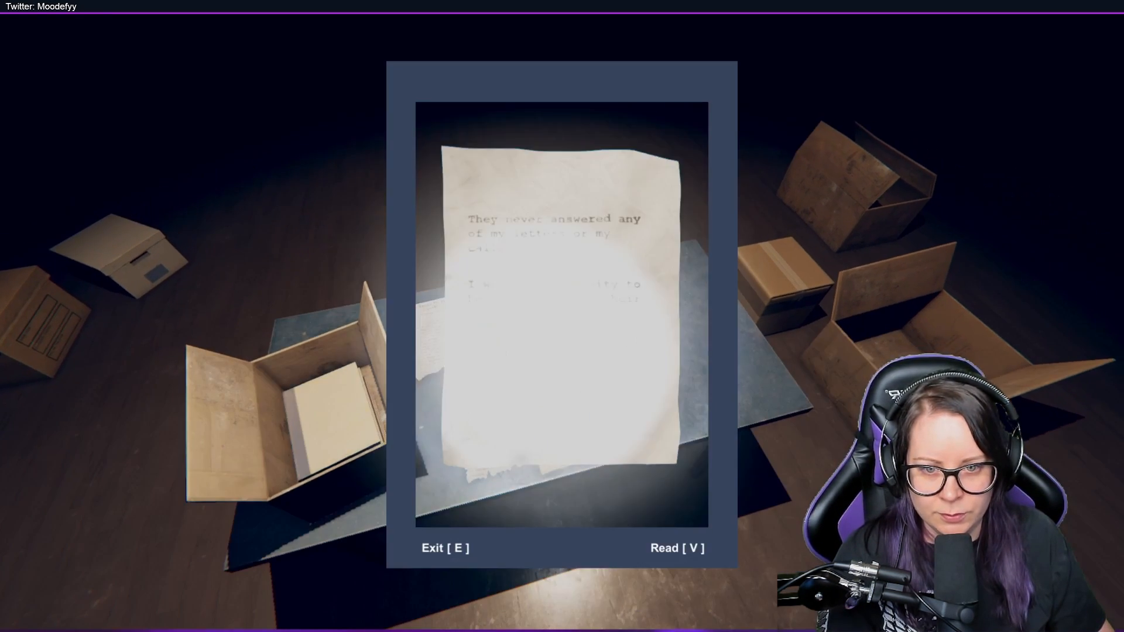
key("v")
key("v")
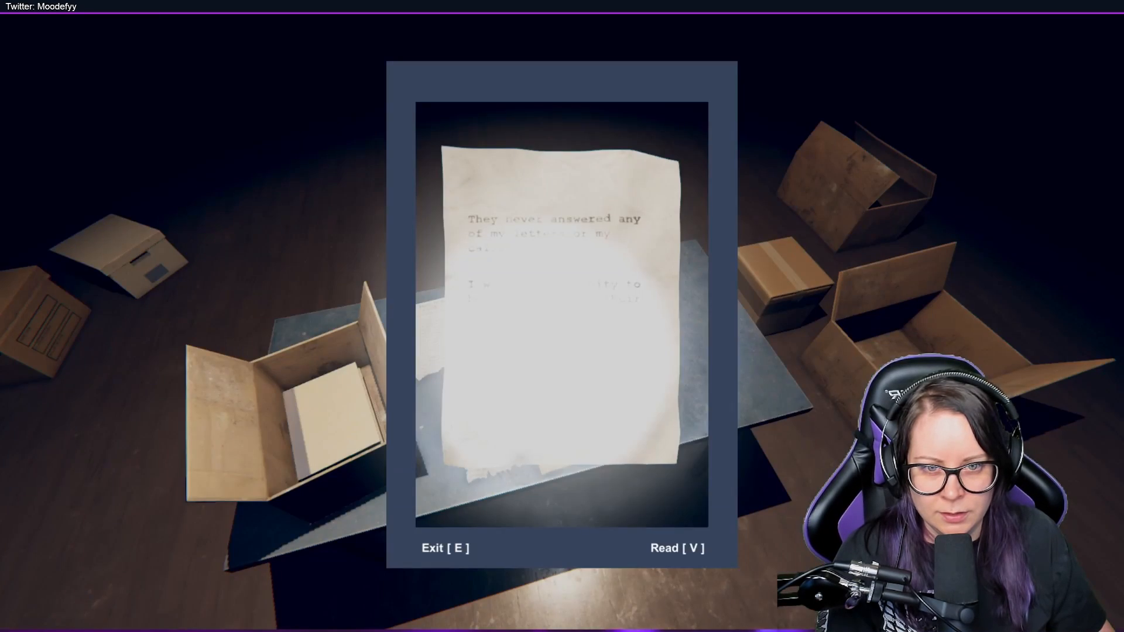
key("e")
left_click(562, 316)
key("v")
key("e")
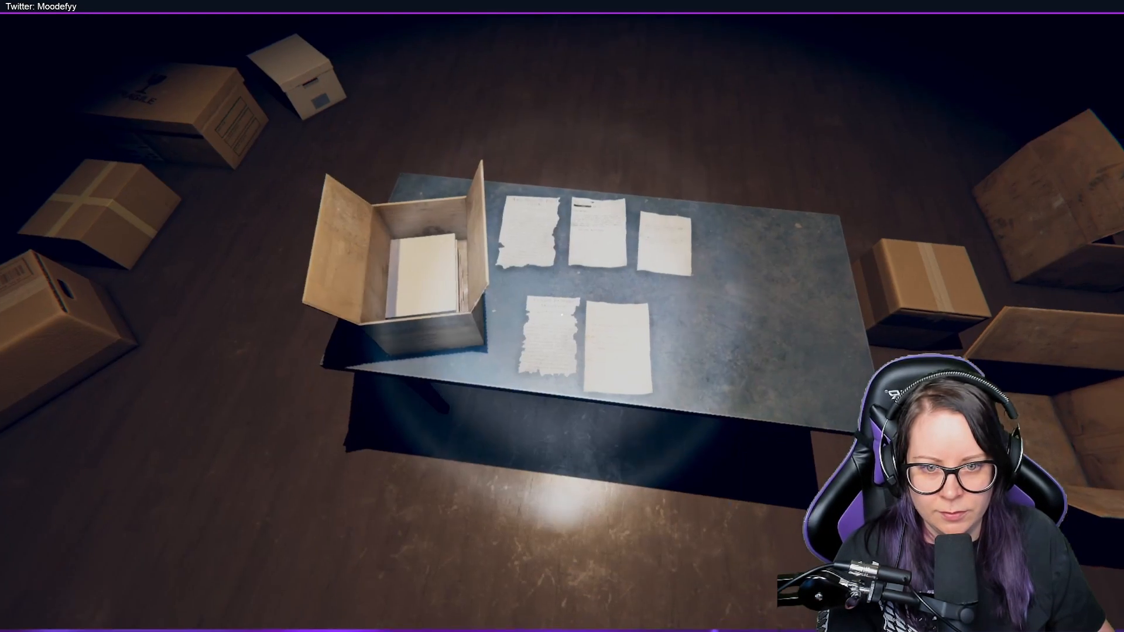
left_click(562, 316)
key("v")
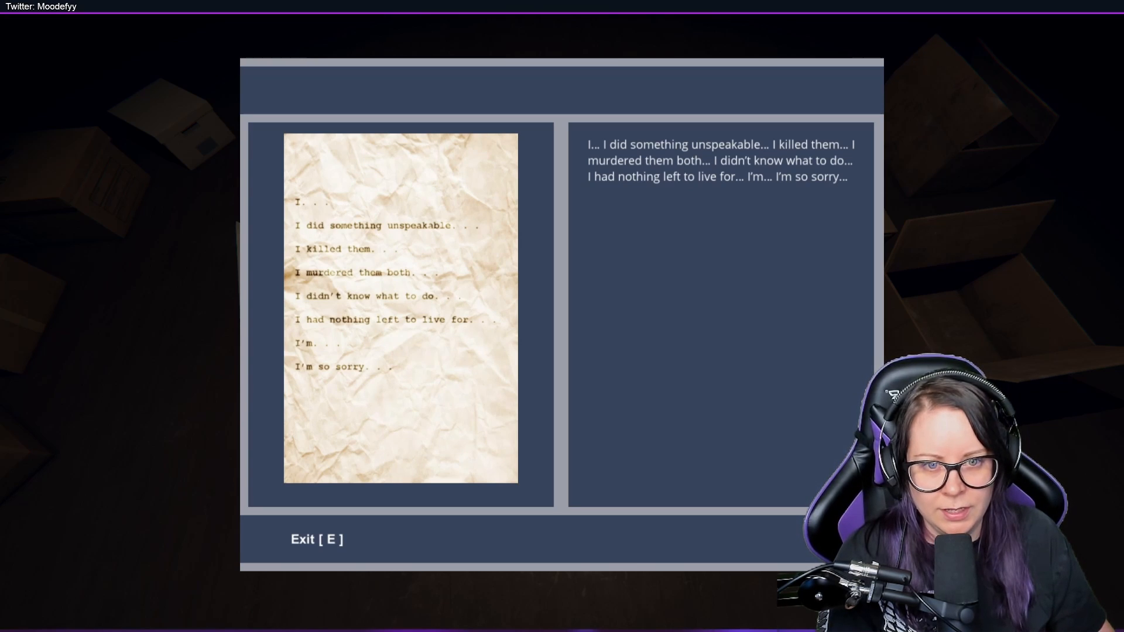
key("e")
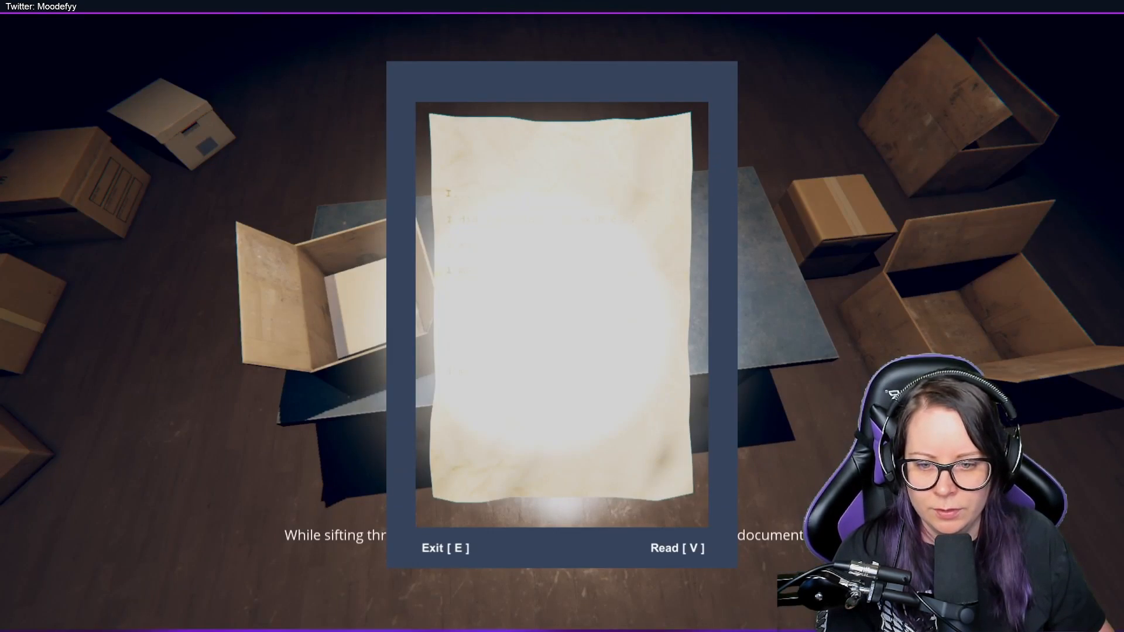
key("e")
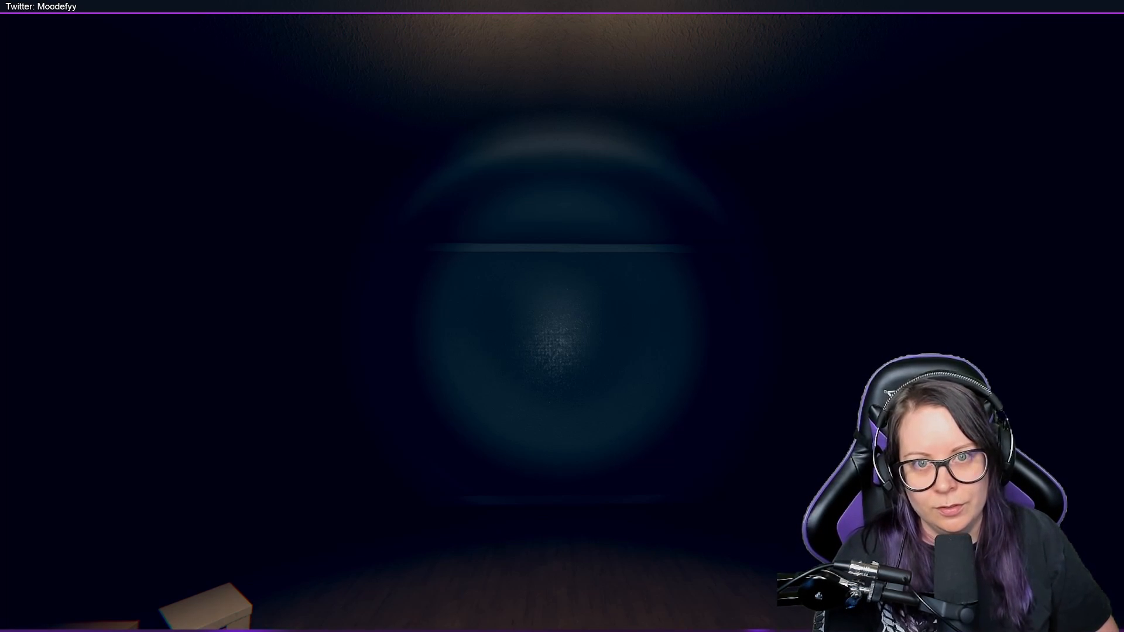
left_click_drag(562, 316, 351, 439)
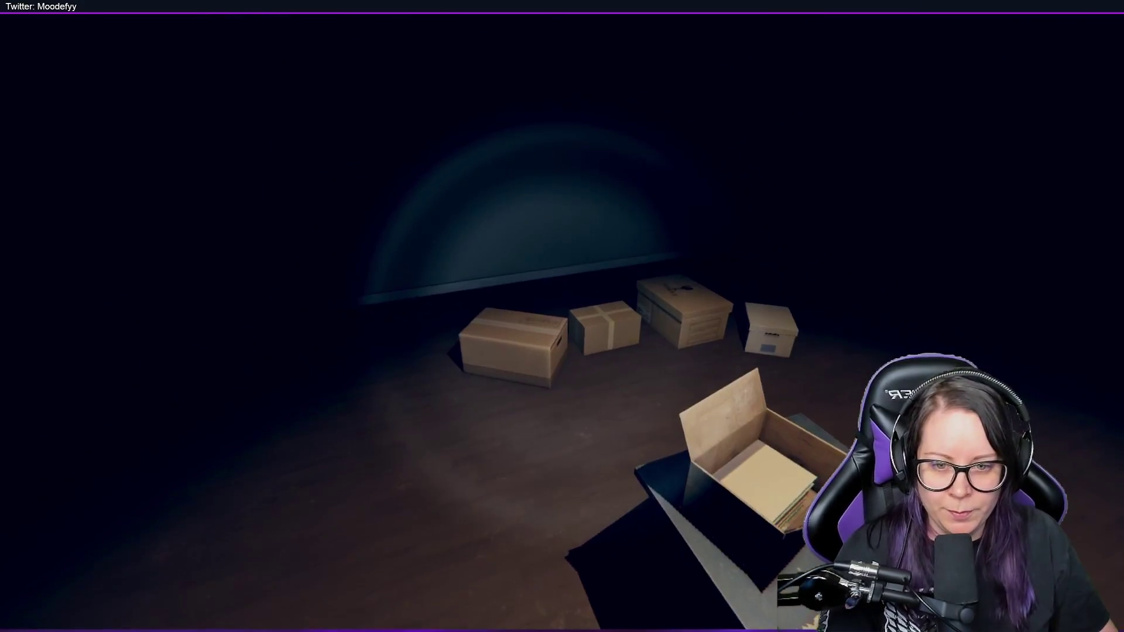
left_click_drag(562, 317, 352, 264)
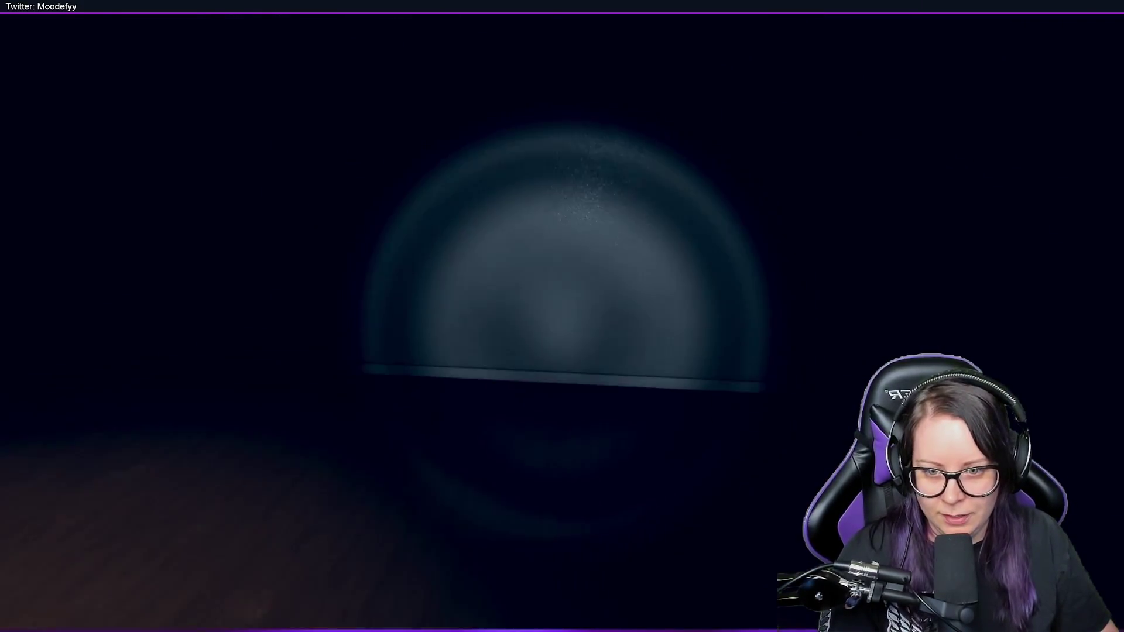
left_click_drag(562, 316, 563, 457)
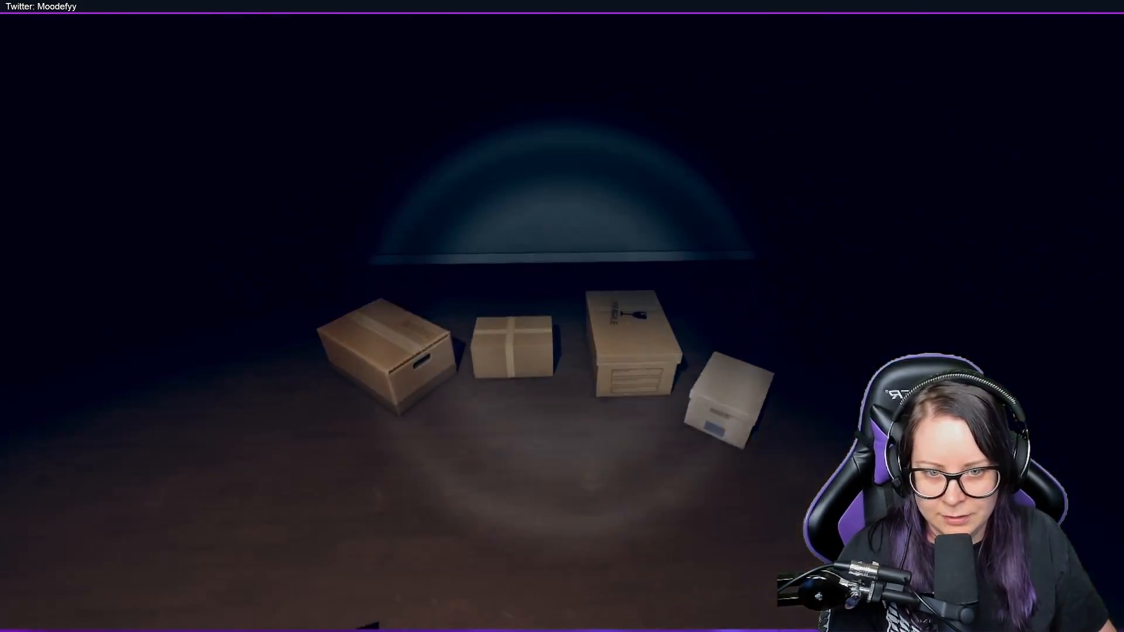
left_click_drag(563, 316, 702, 264)
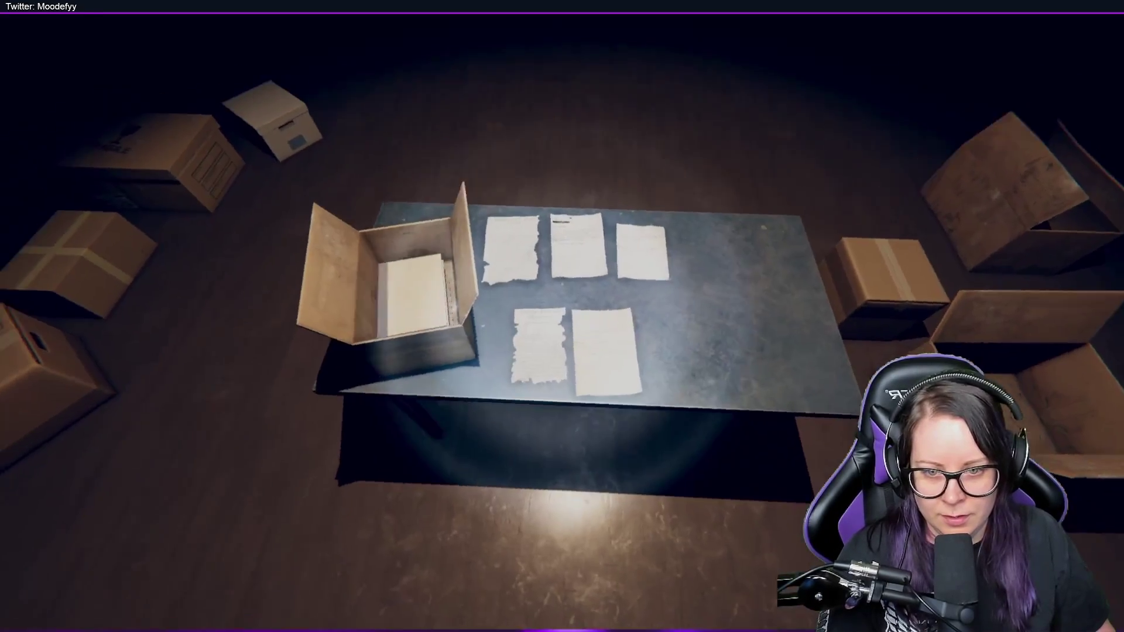
left_click_drag(562, 316, 791, 263)
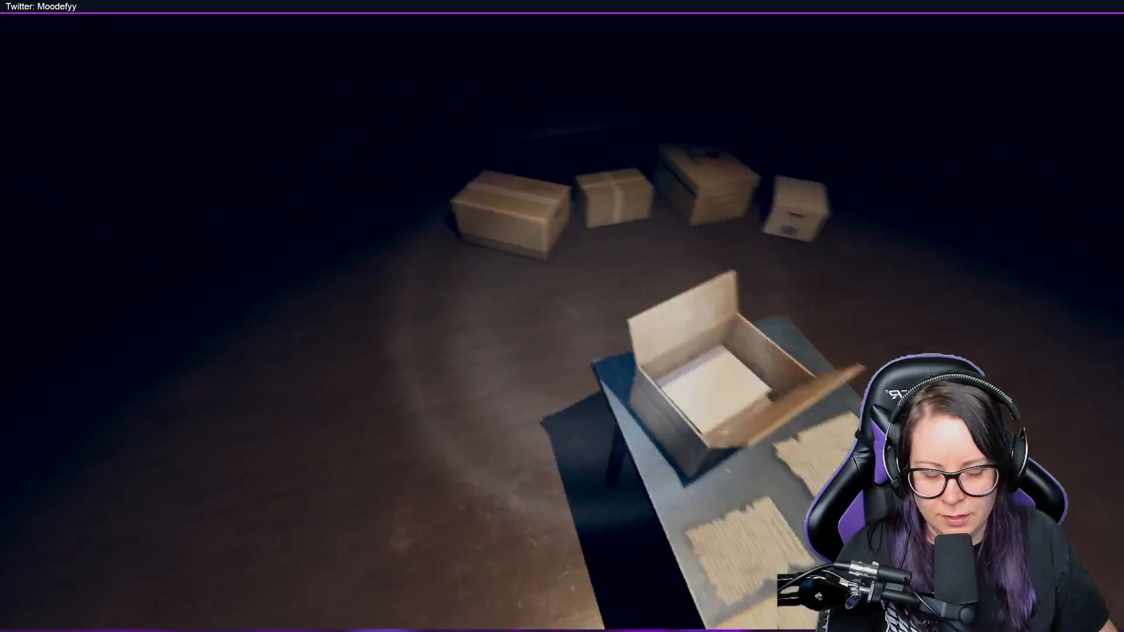
key("w")
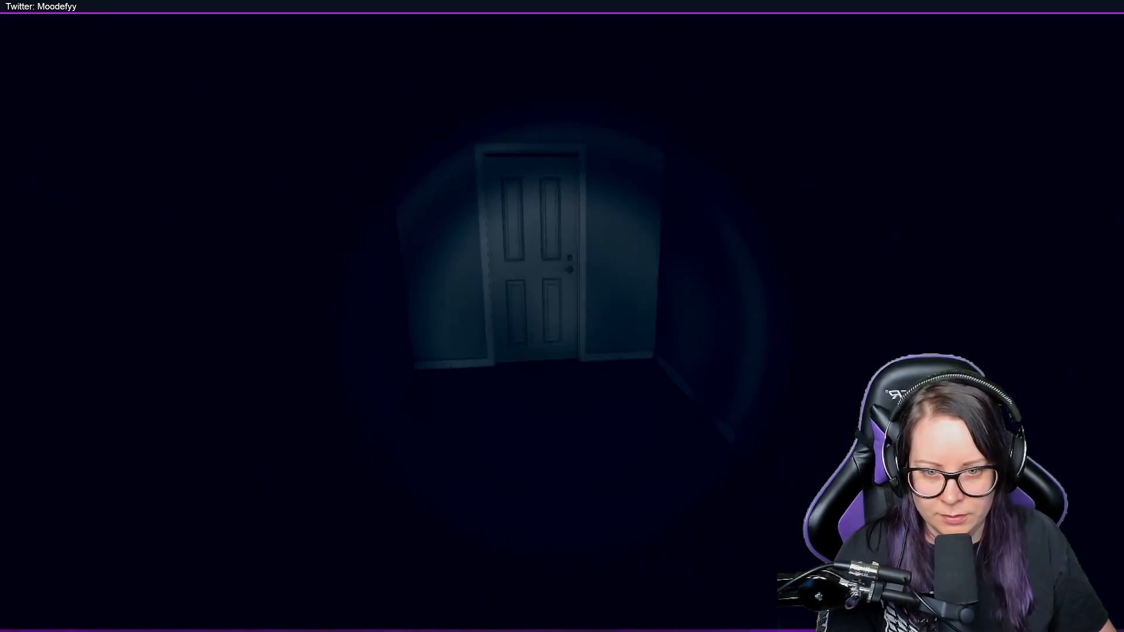
left_click(561, 316)
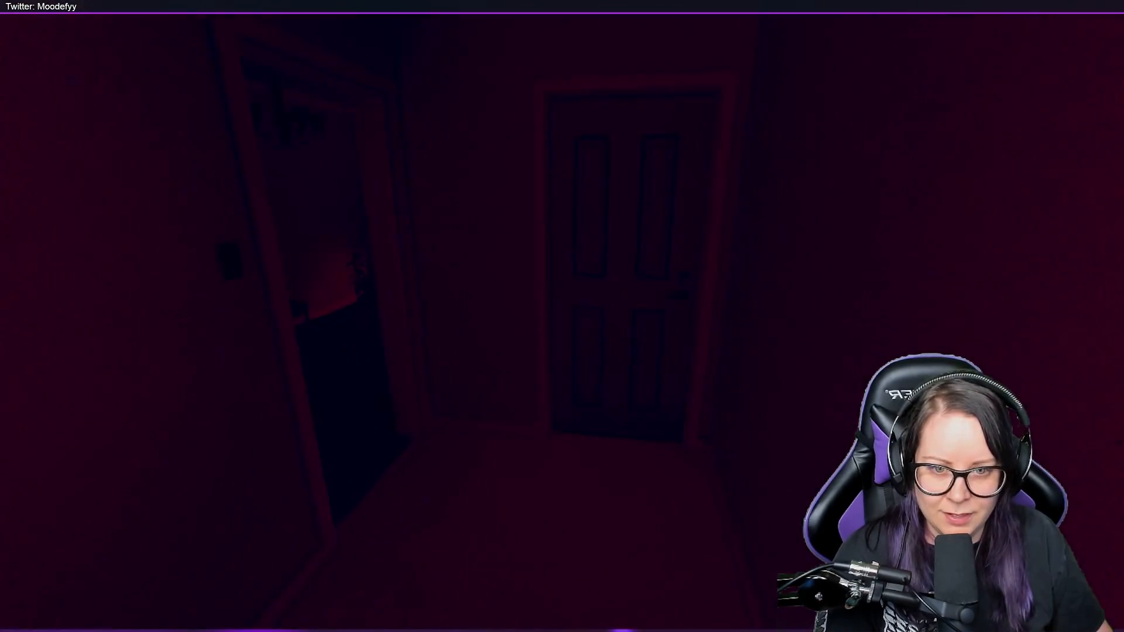
key("w")
key("w")
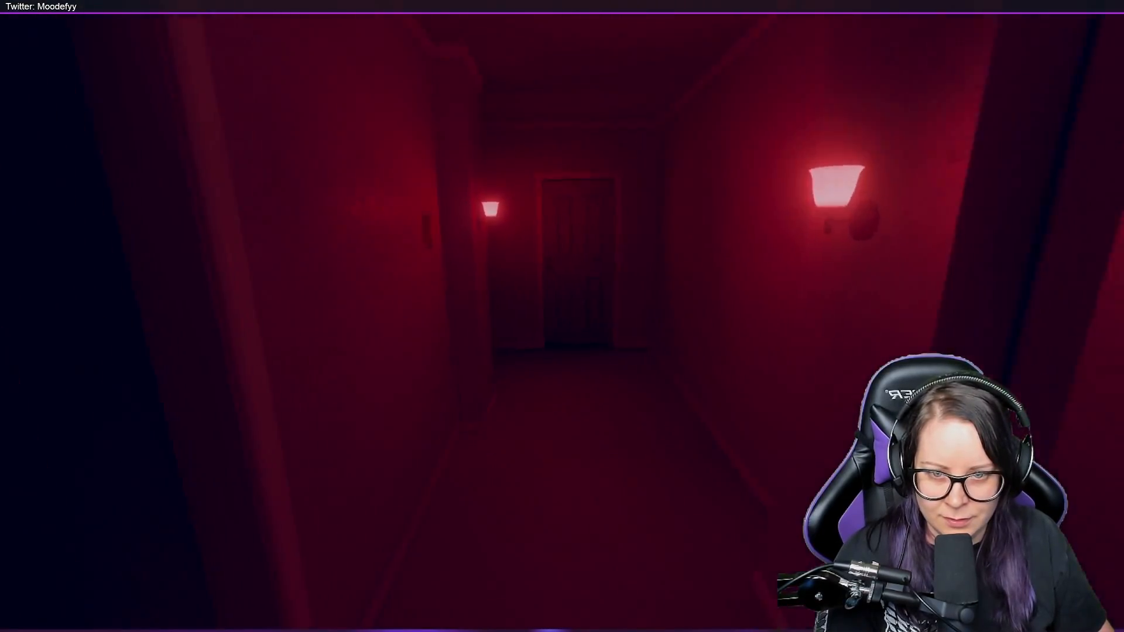
key("w")
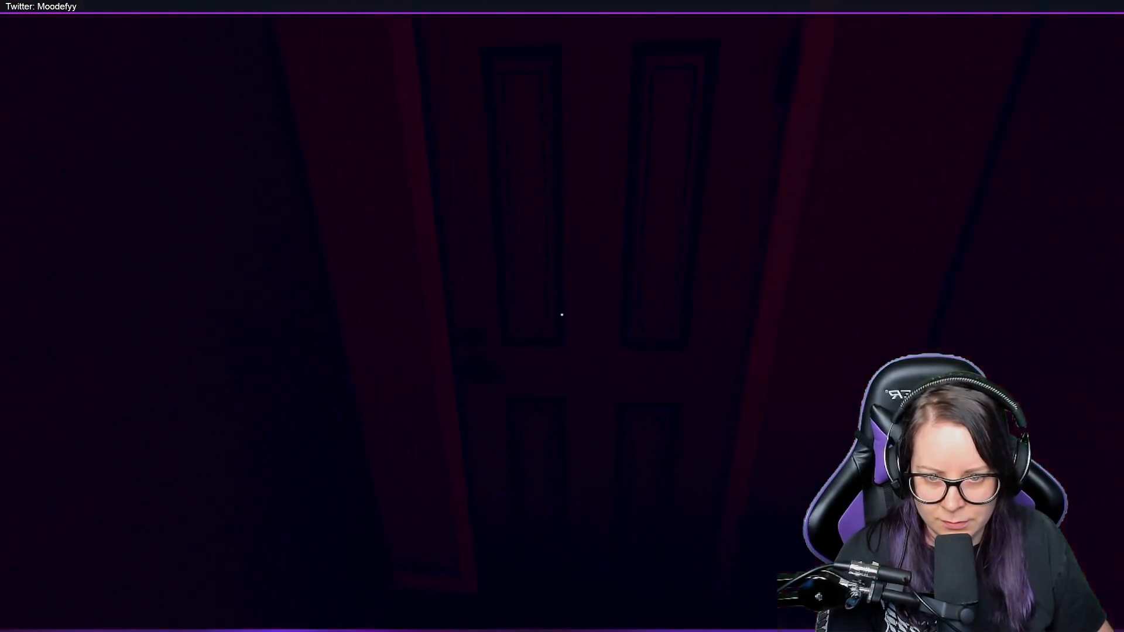
key("f")
left_click(562, 316)
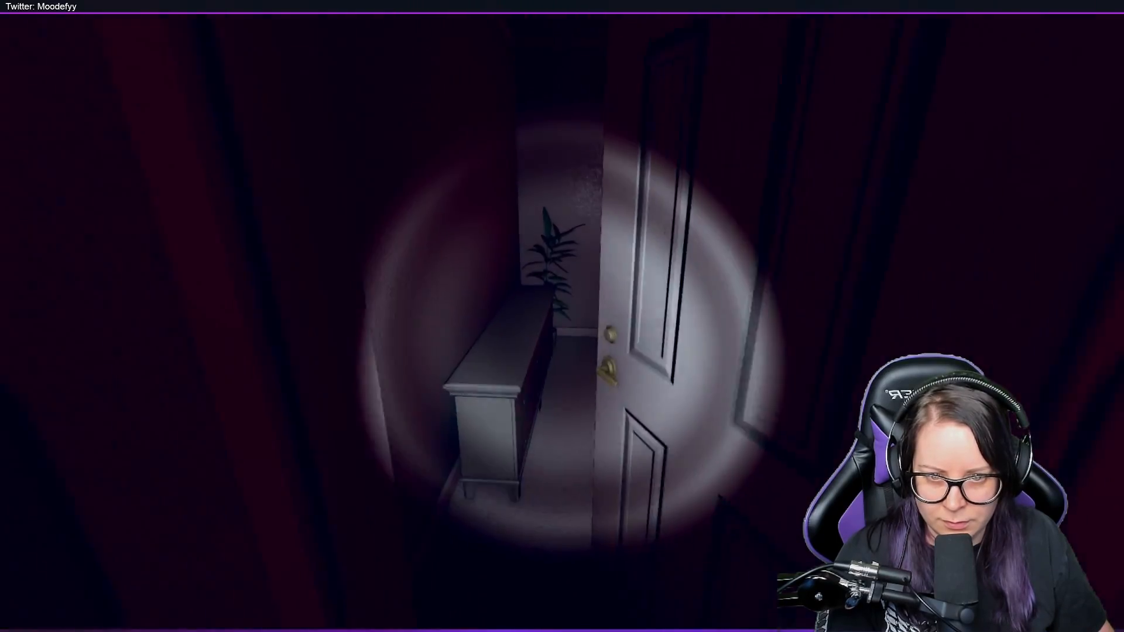
key("w")
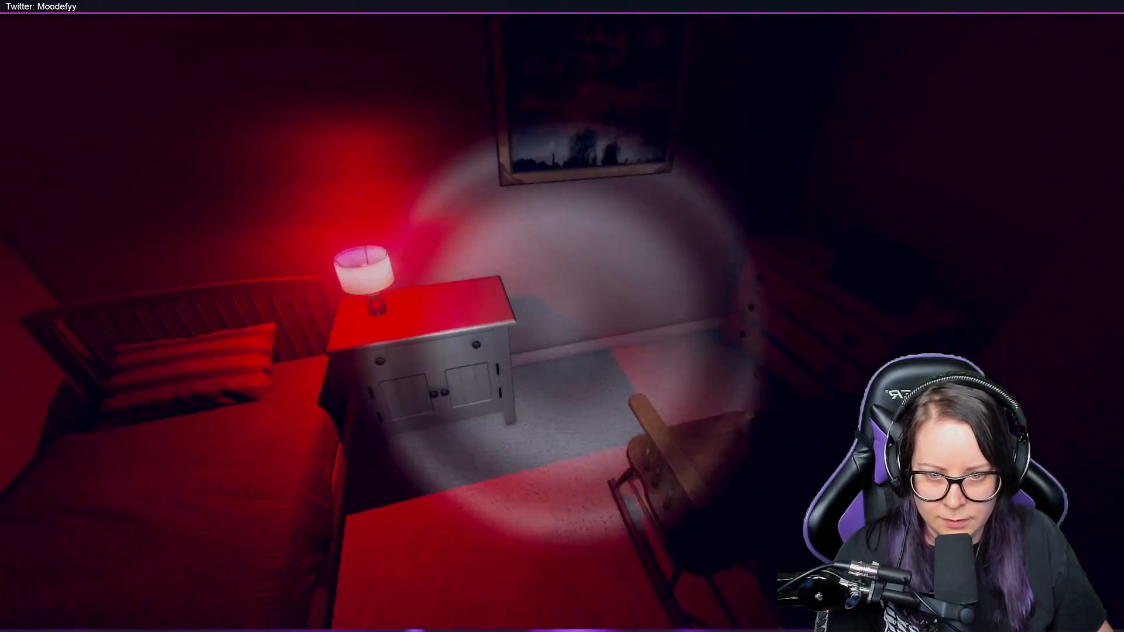
key("w")
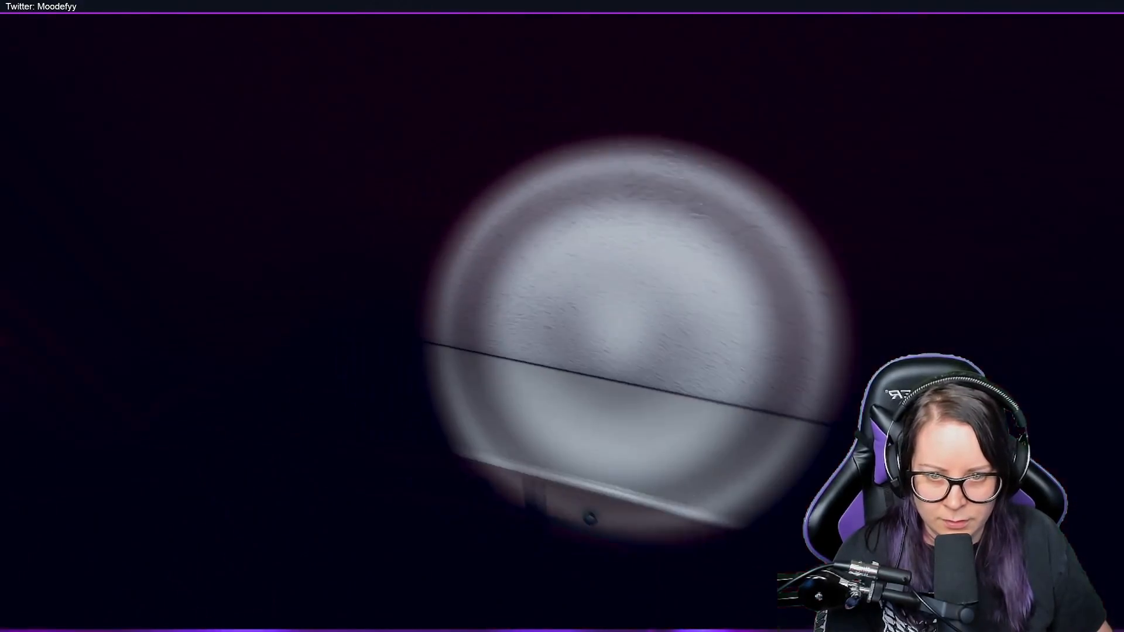
key("w")
key("w")
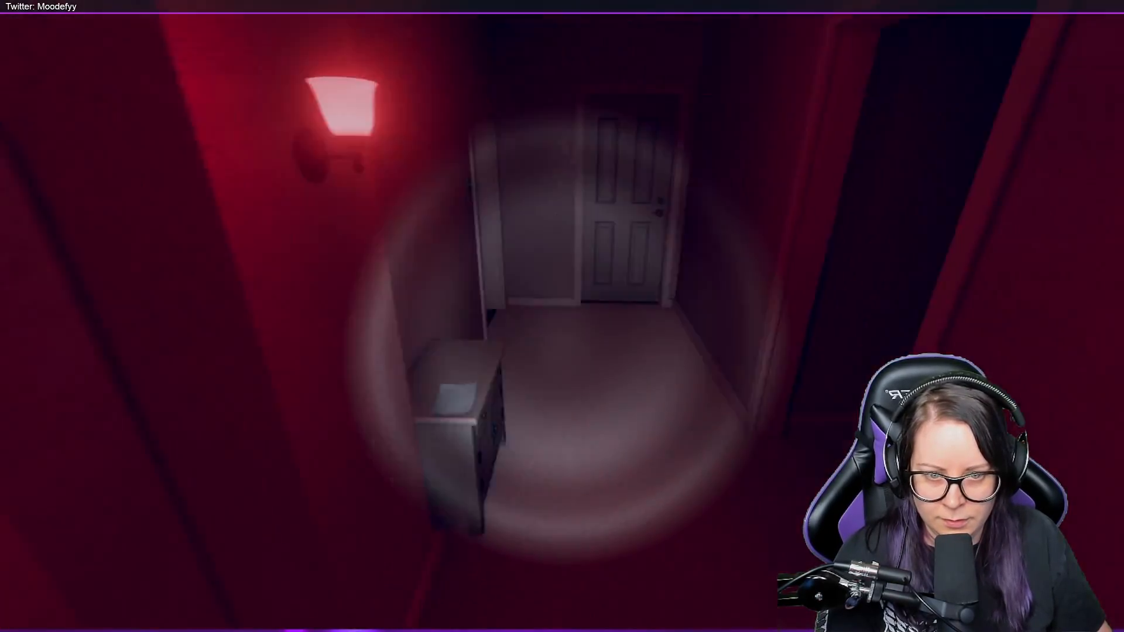
left_click(562, 316)
key("v")
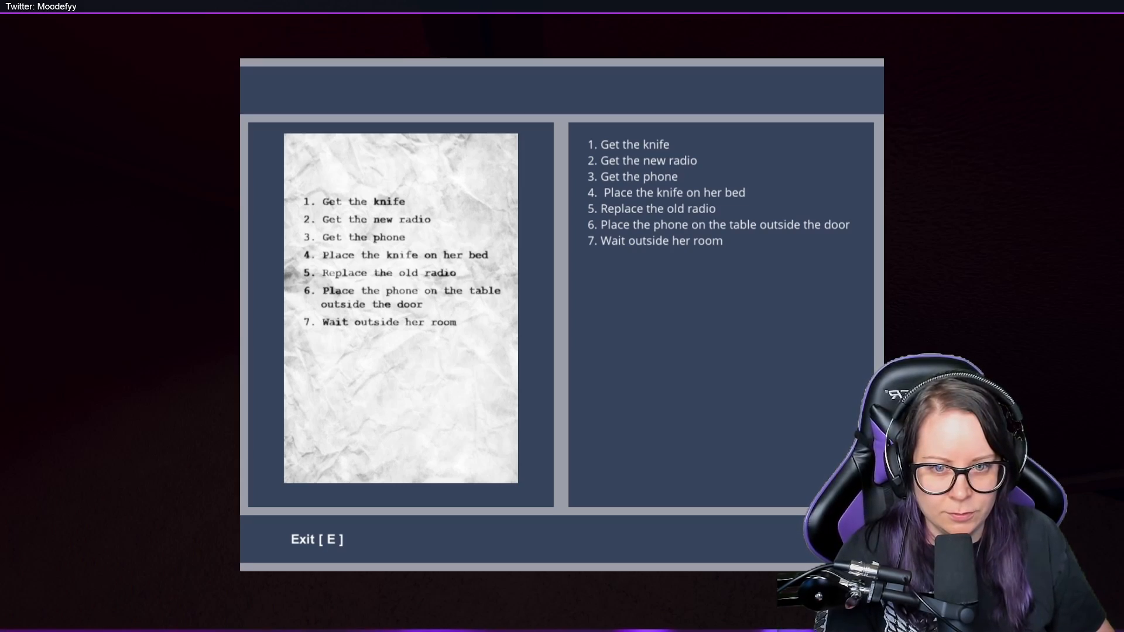
key("e")
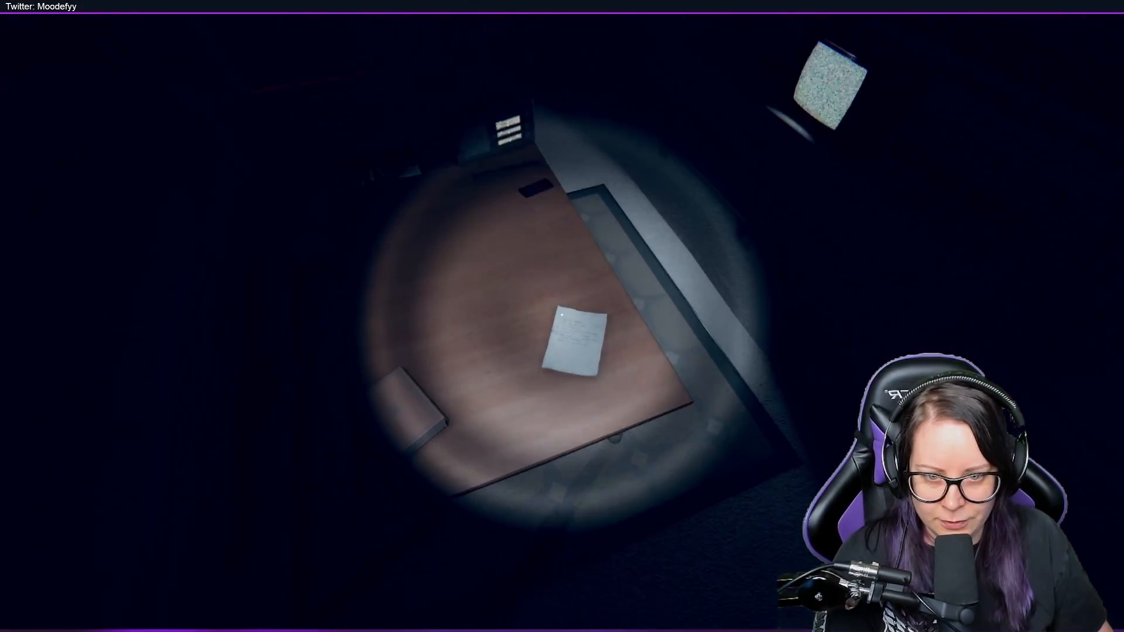
left_click(562, 316)
key("v")
key("e")
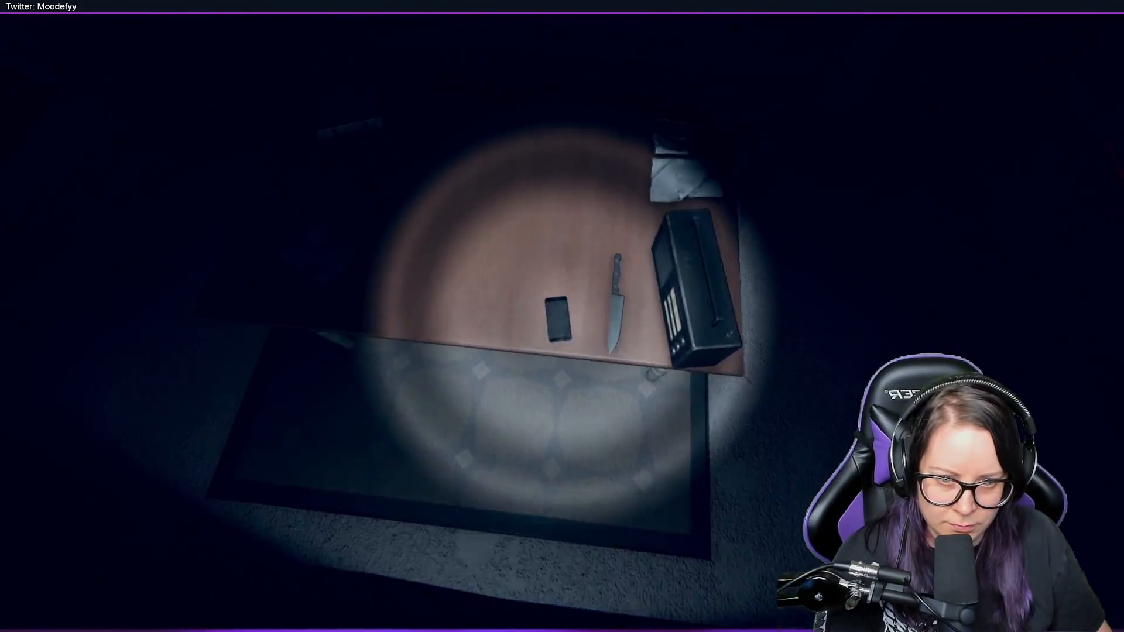
key("e")
key("e")
key("e")
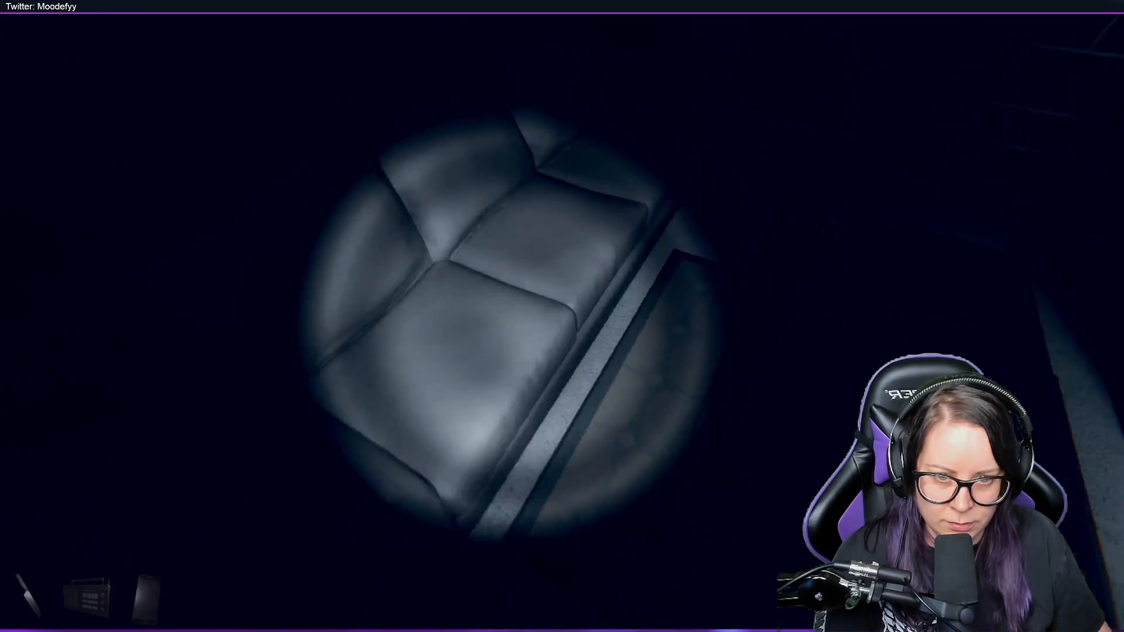
key("e")
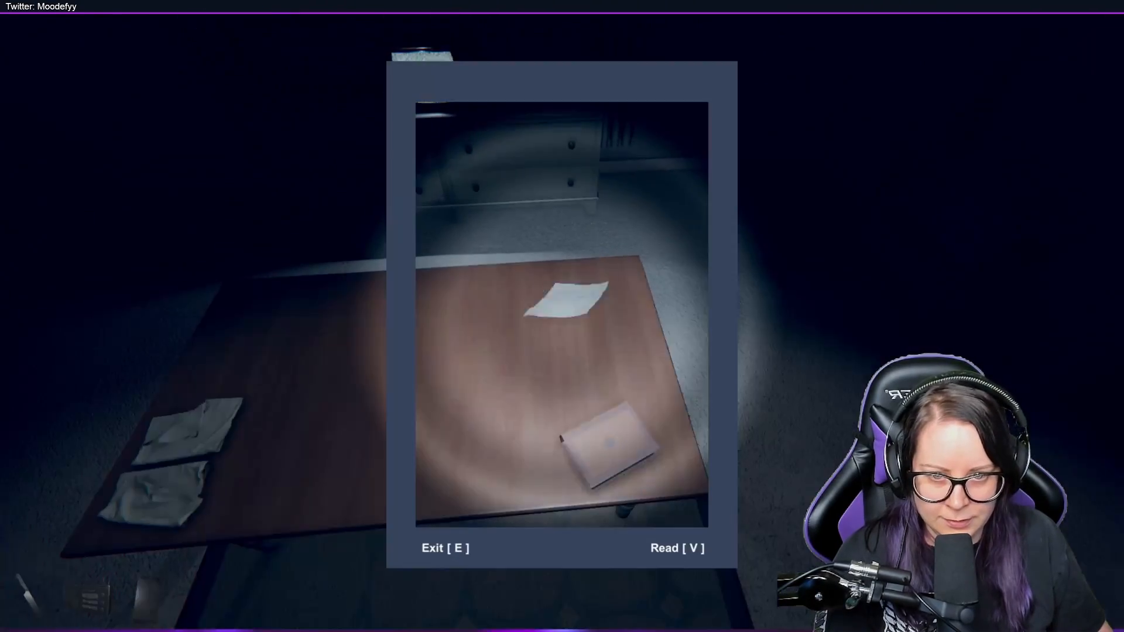
key("v")
key("e")
key("e")
key("v")
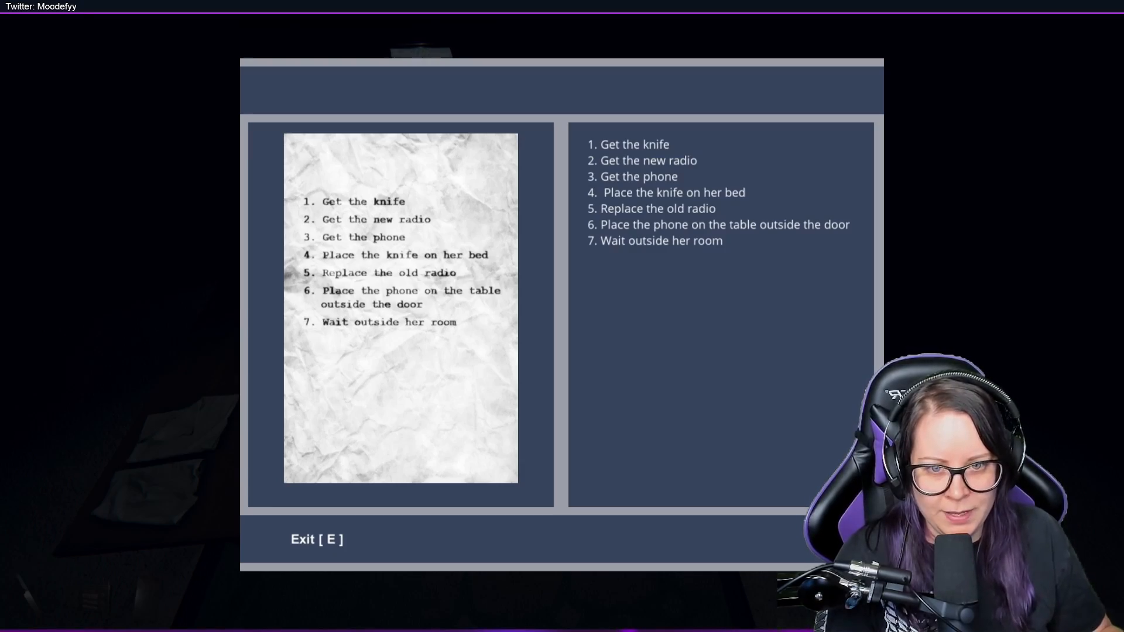
key("e")
key("e")
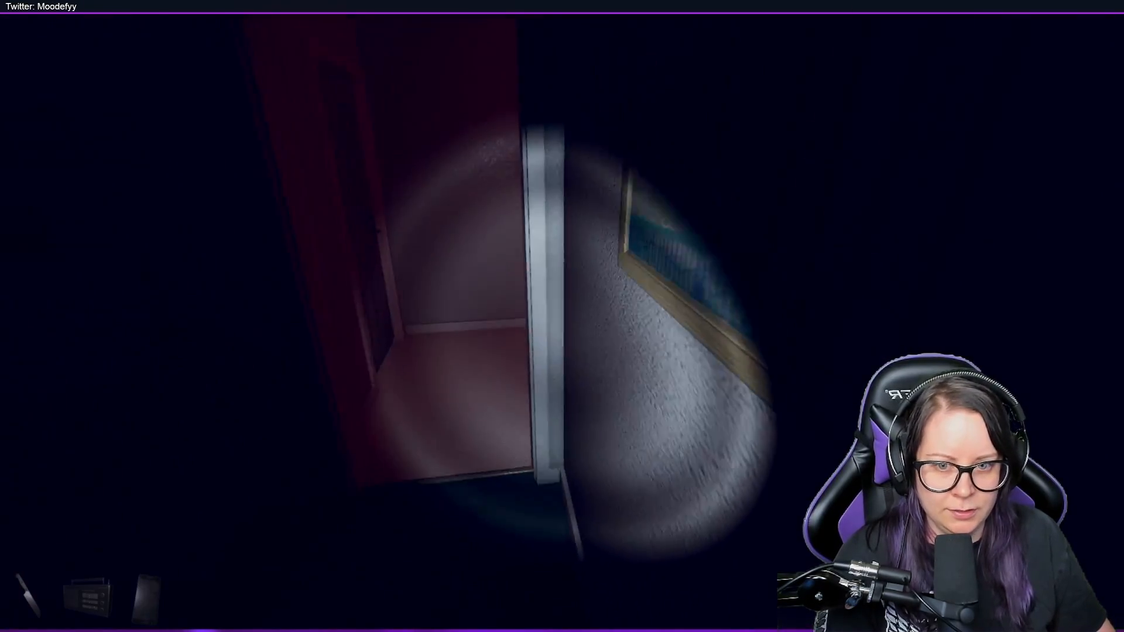
key("w")
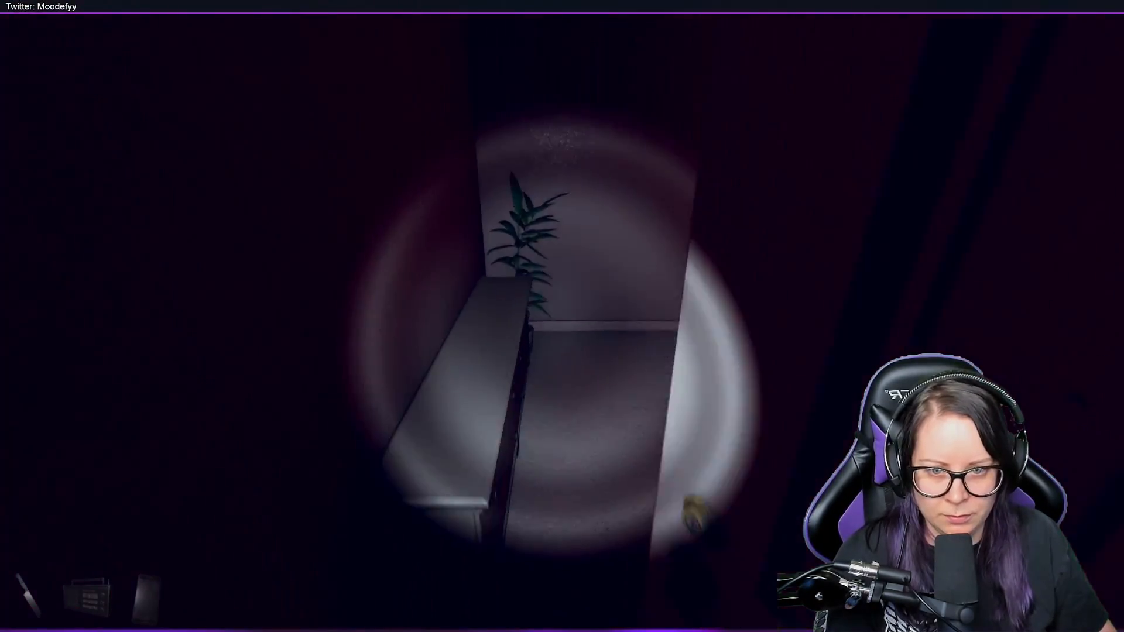
key("w")
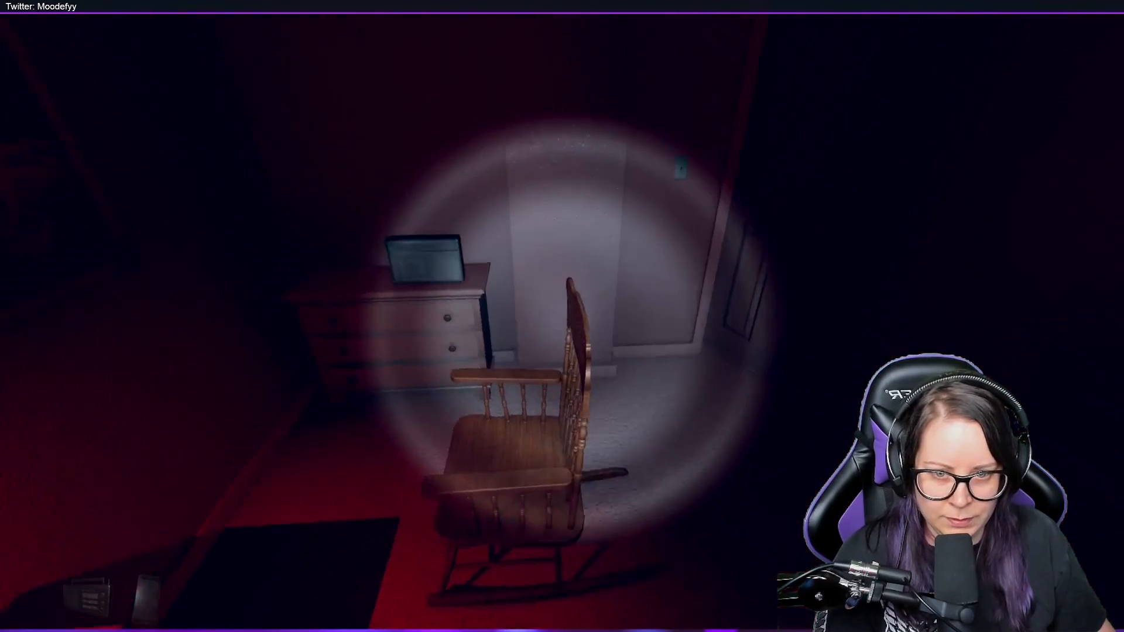
key("w")
key("w")
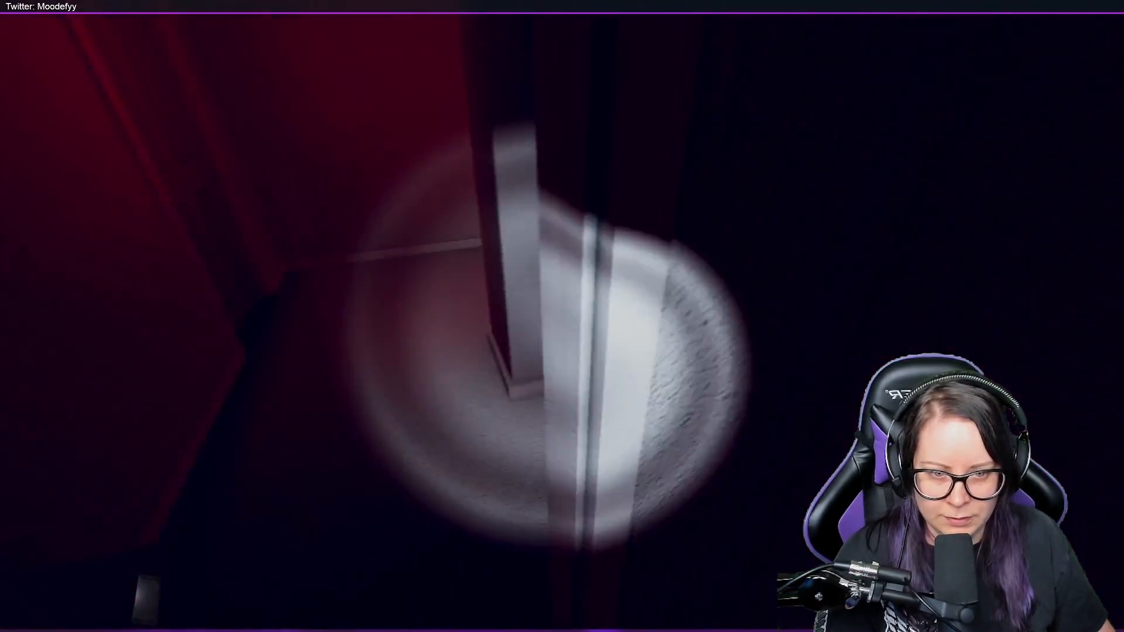
key("w")
key("e")
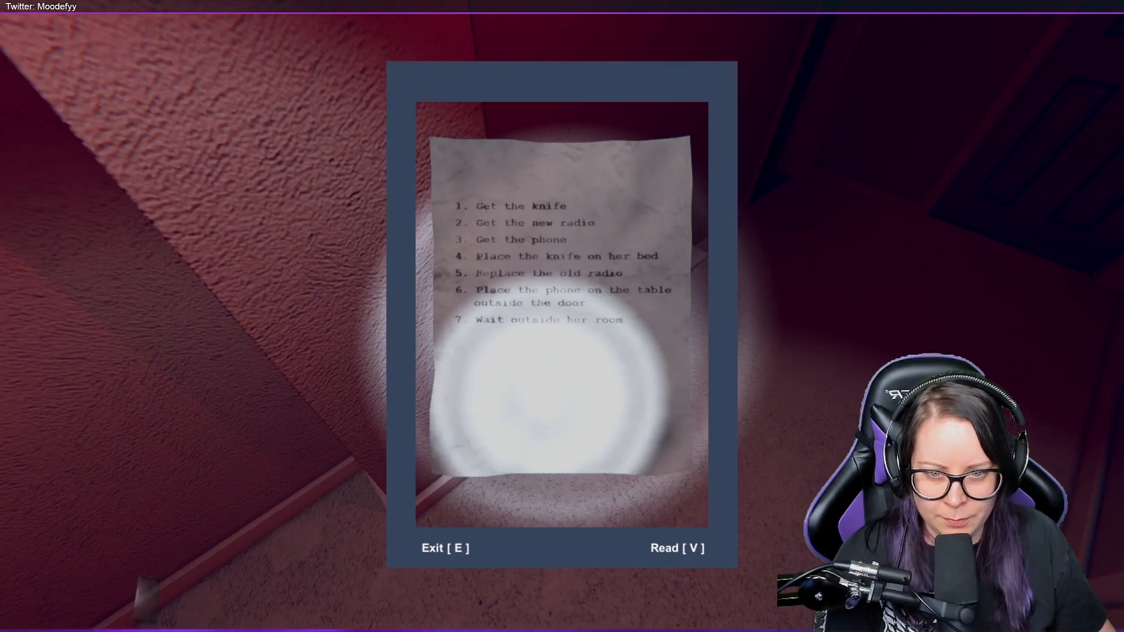
key("e")
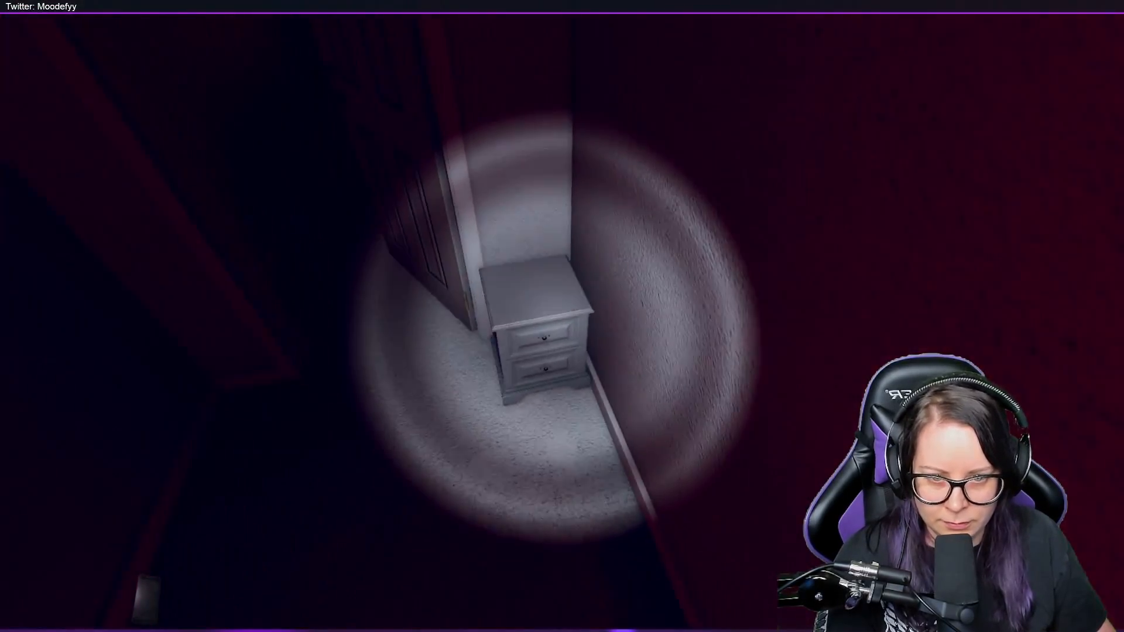
key("w")
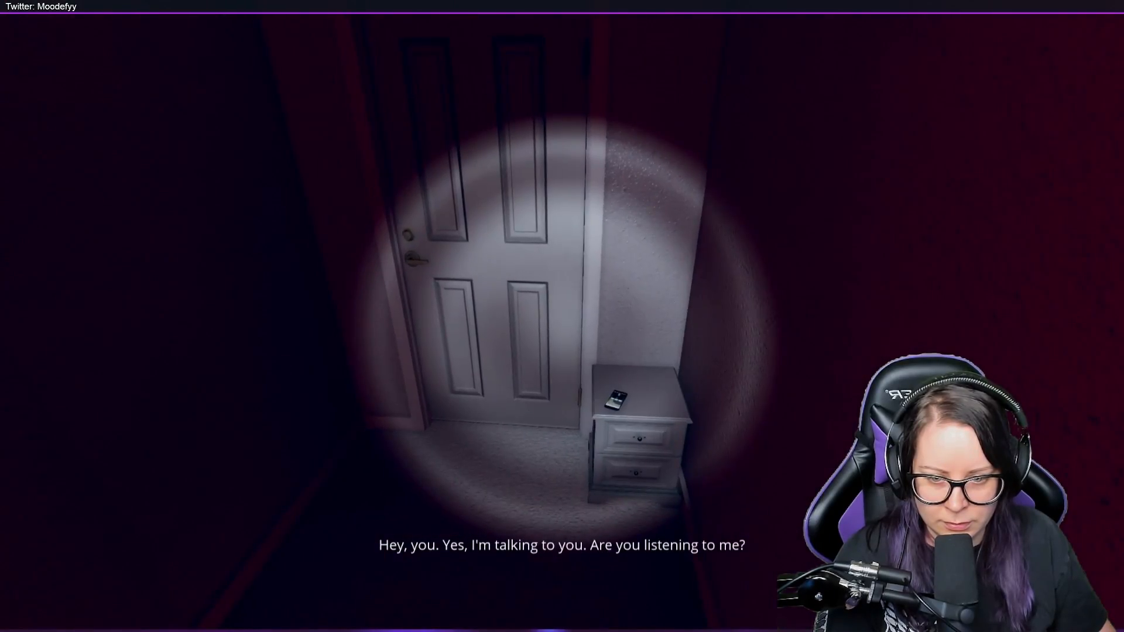
key("w")
key("w")
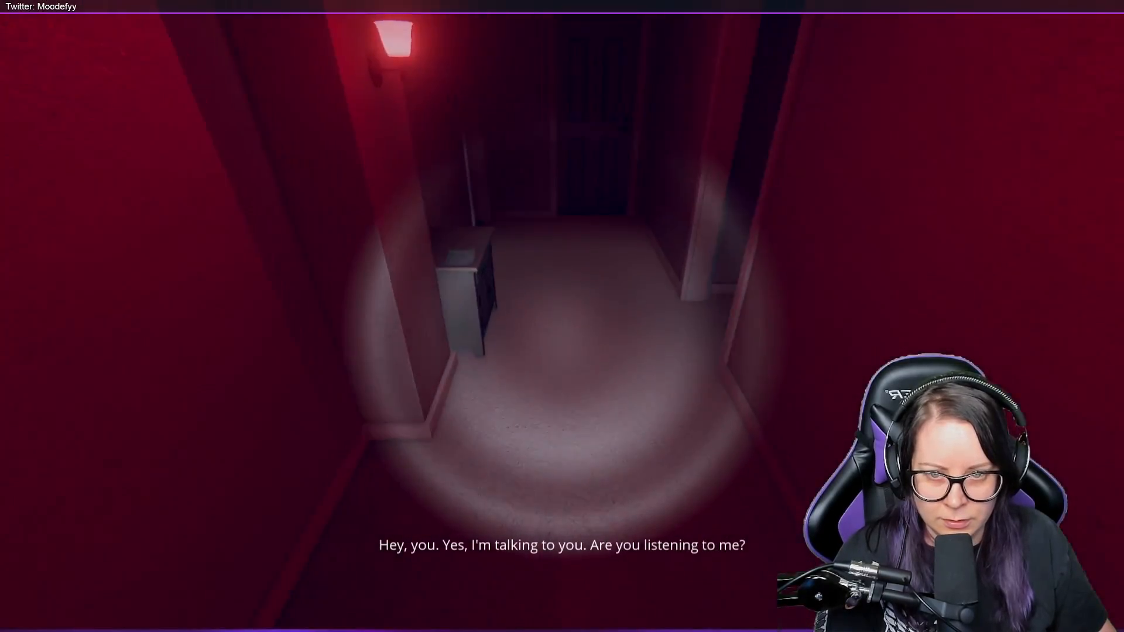
key("e")
key("v")
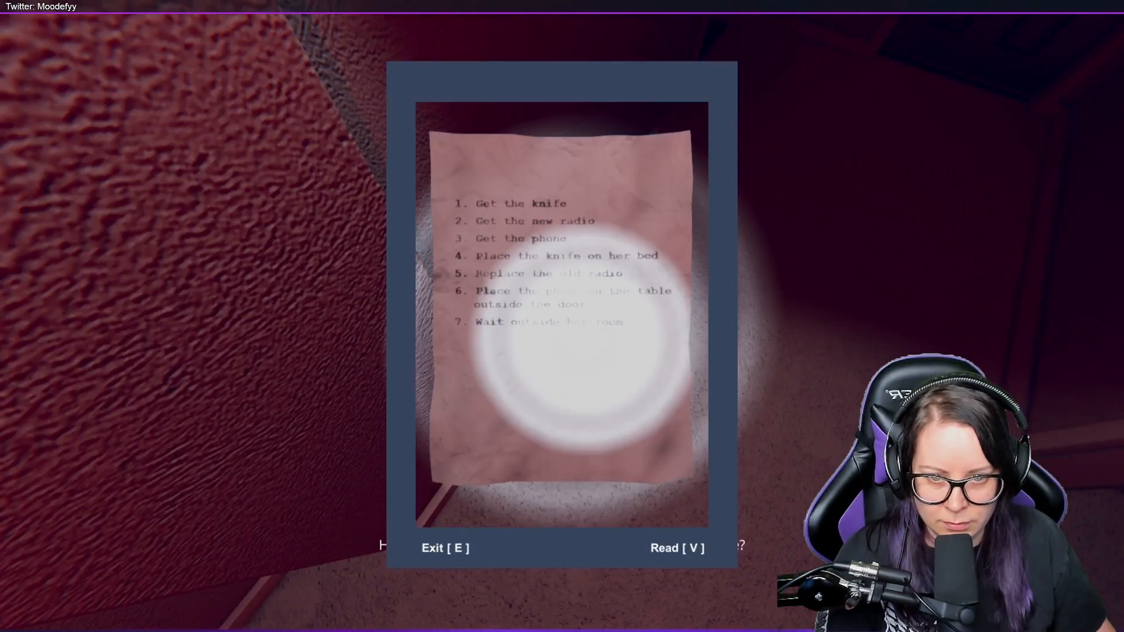
key("e")
key("w")
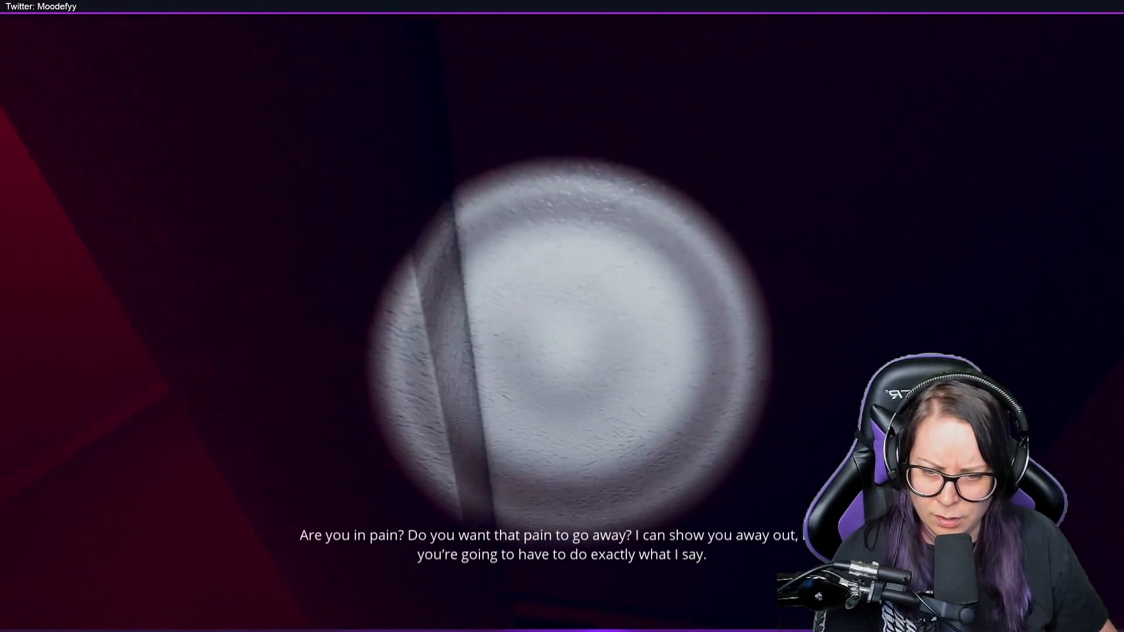
key("e")
key("v")
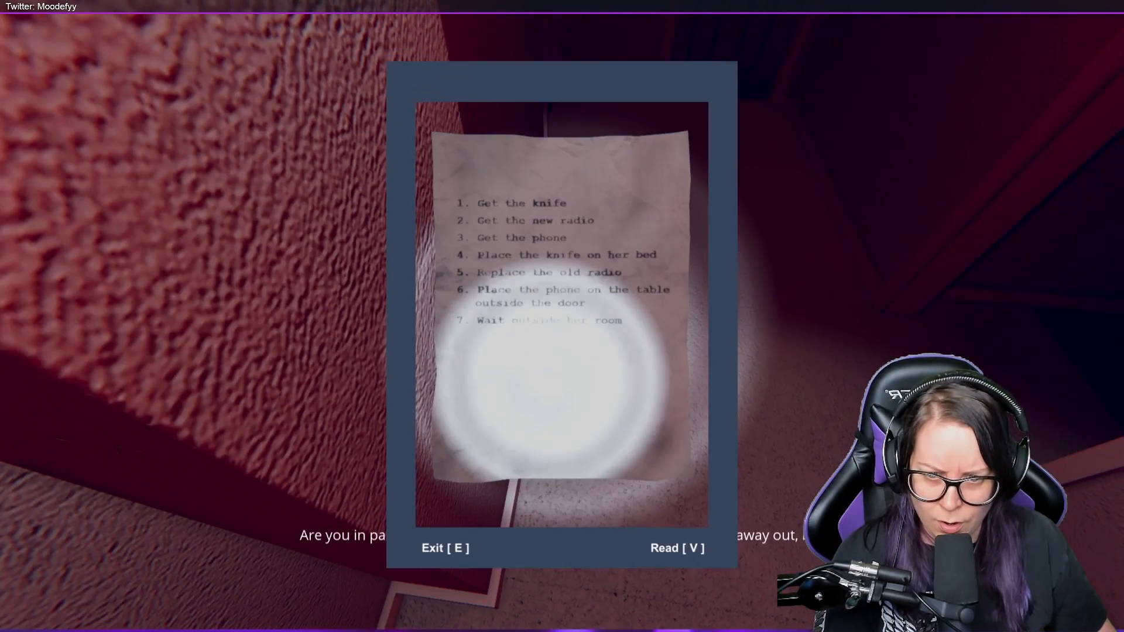
key("e")
key("w")
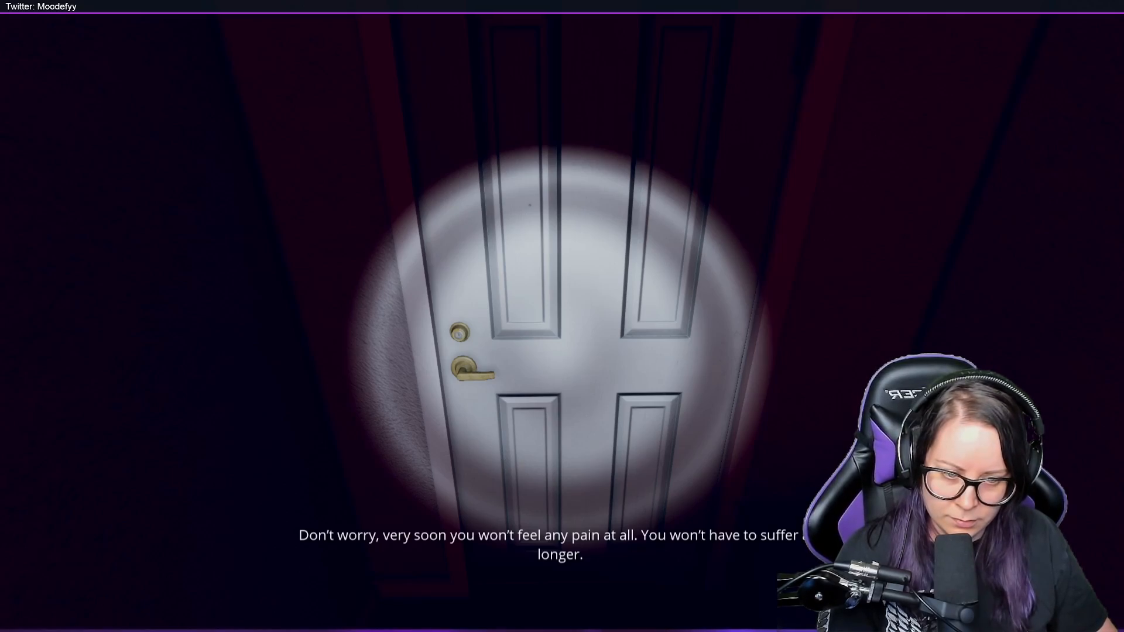
left_click_drag(562, 316, 351, 439)
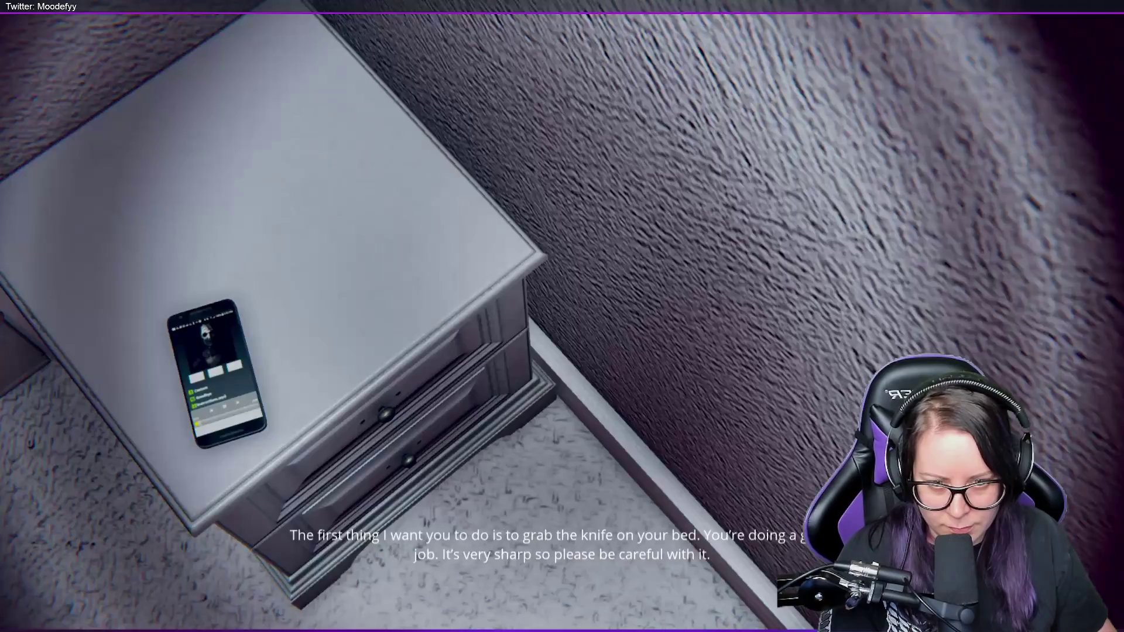
left_click_drag(562, 316, 440, 264)
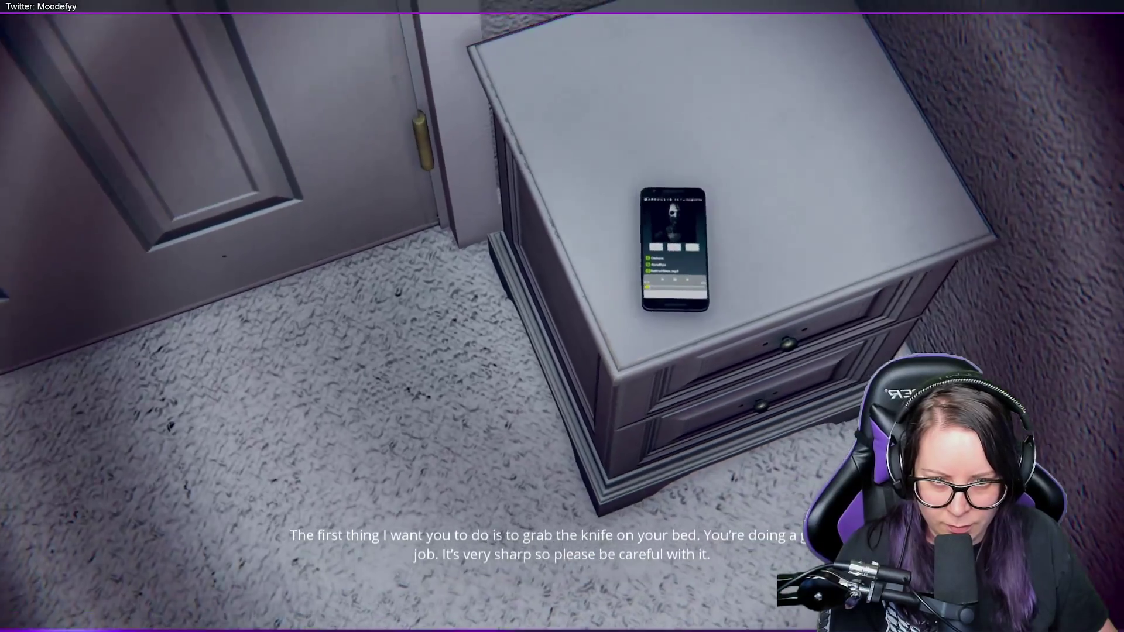
left_click_drag(563, 316, 650, 246)
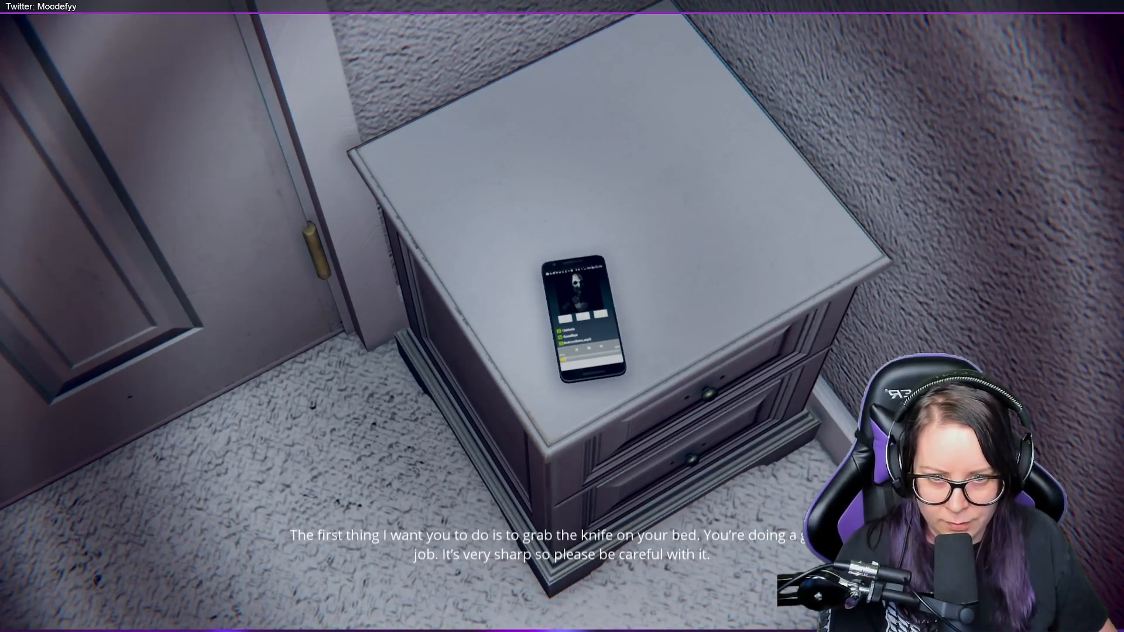
left_click_drag(562, 316, 263, 439)
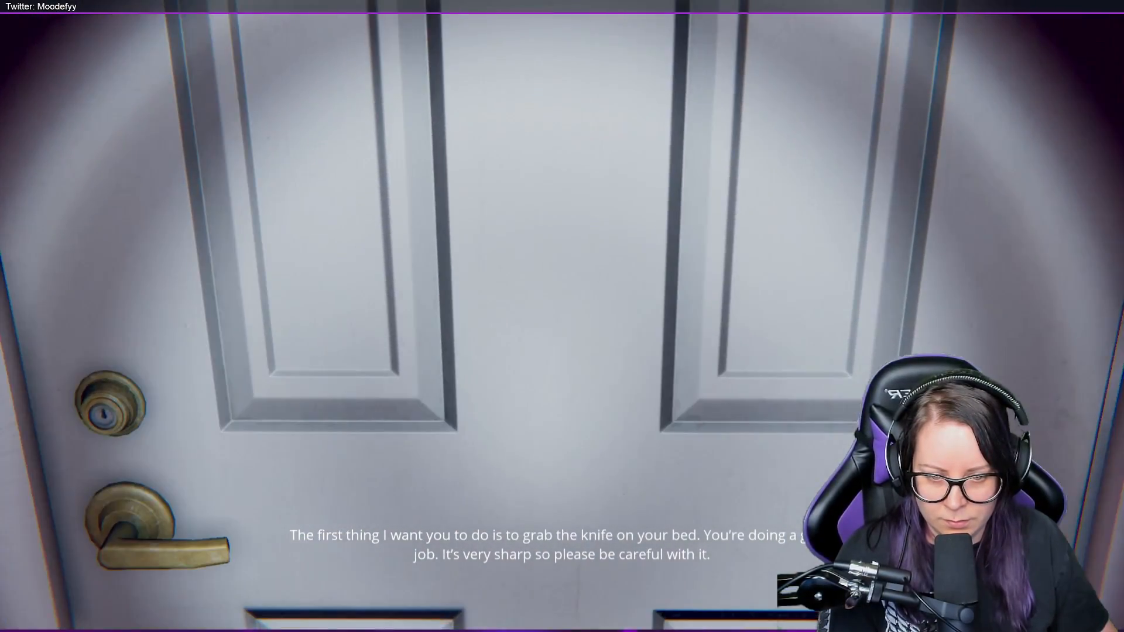
mouse_move(561, 316)
left_mouse_down()
mouse_move(352, 264)
mouse_move(492, 369)
left_mouse_up()
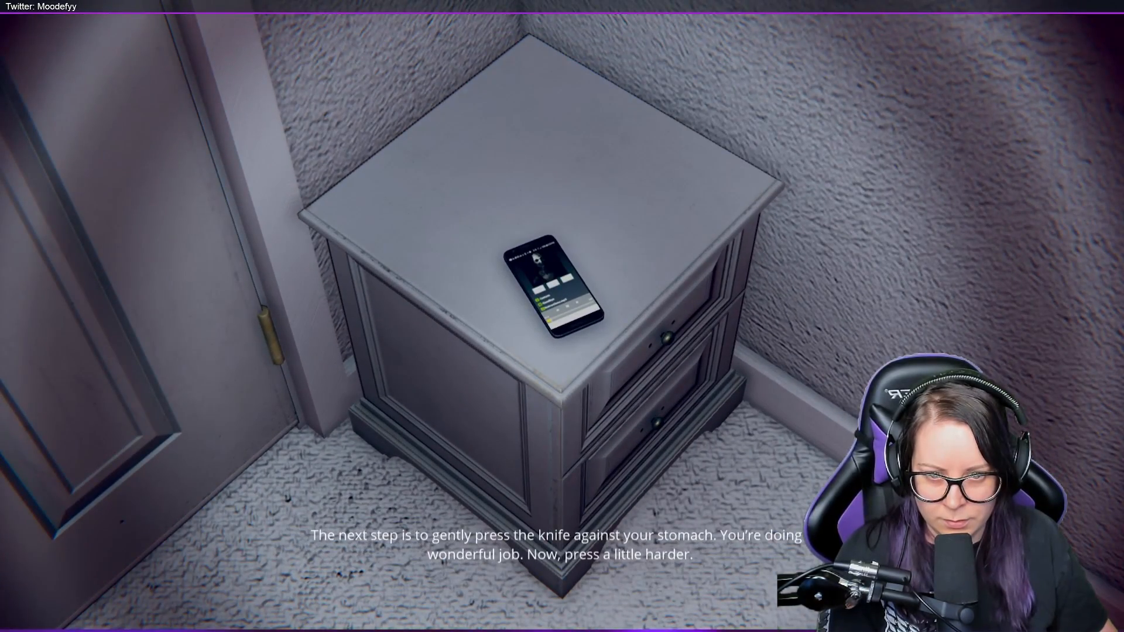
left_click_drag(562, 316, 263, 316)
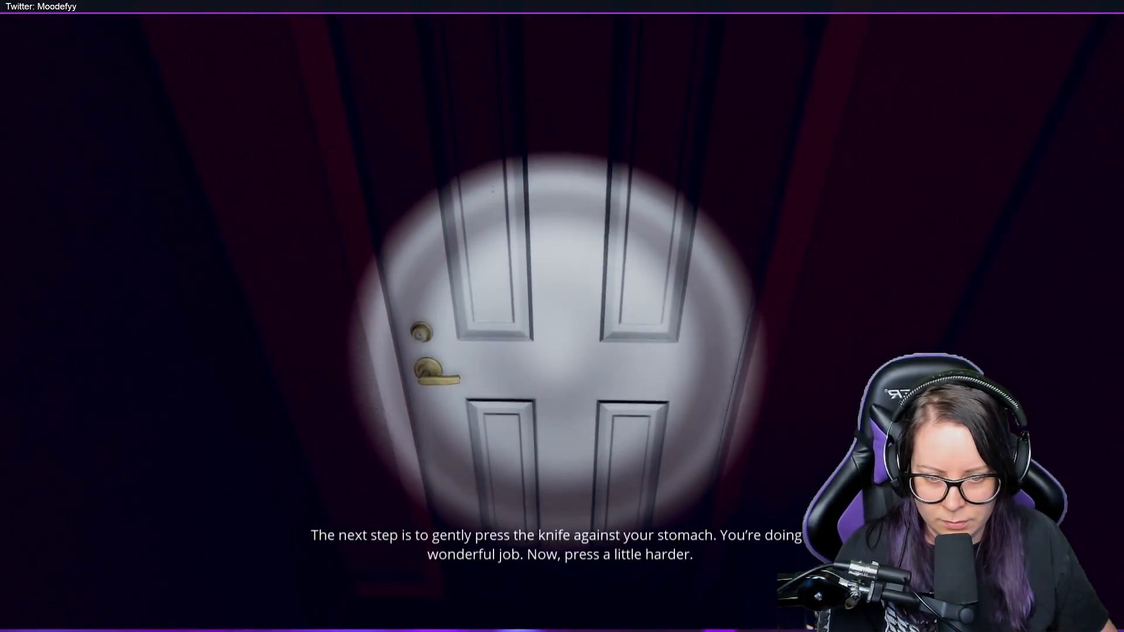
left_click_drag(562, 316, 562, 360)
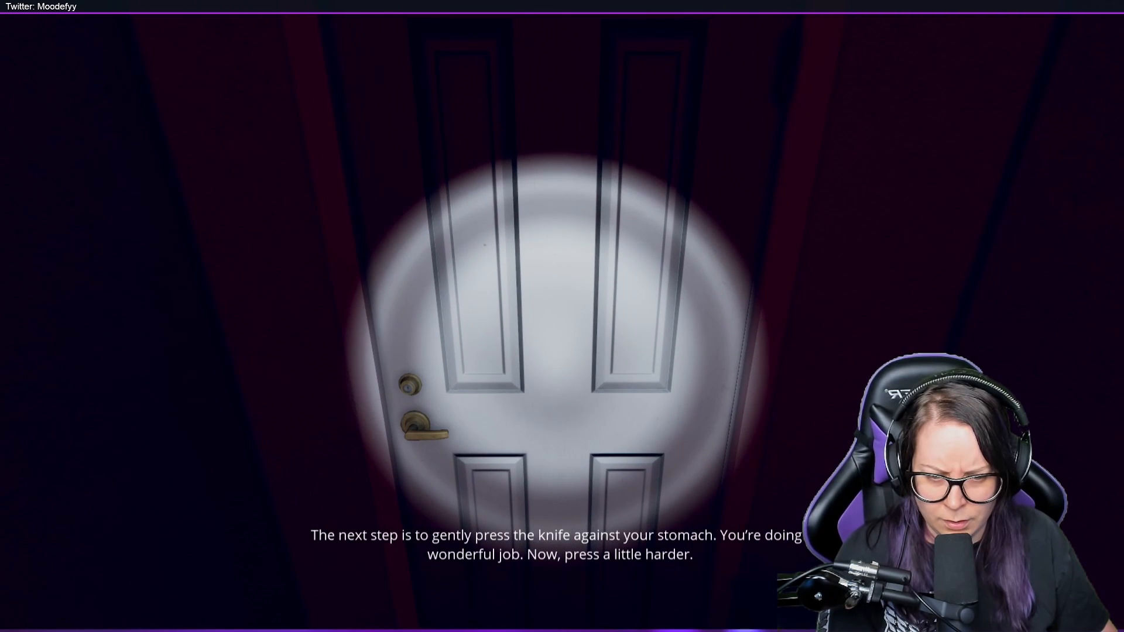